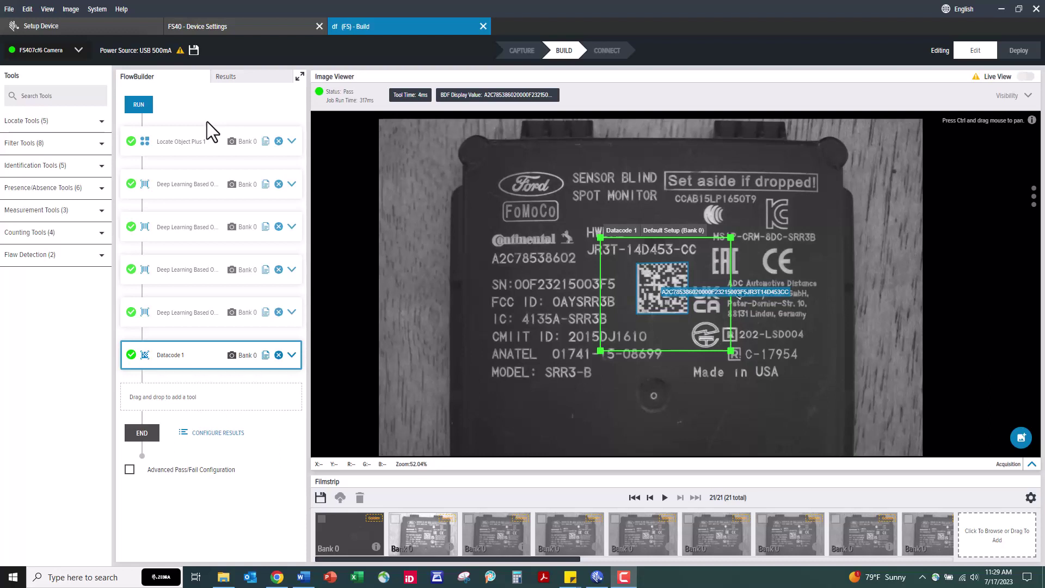
Add a second Locate Object Plus step to the flow from Locate Tools
click(102, 122)
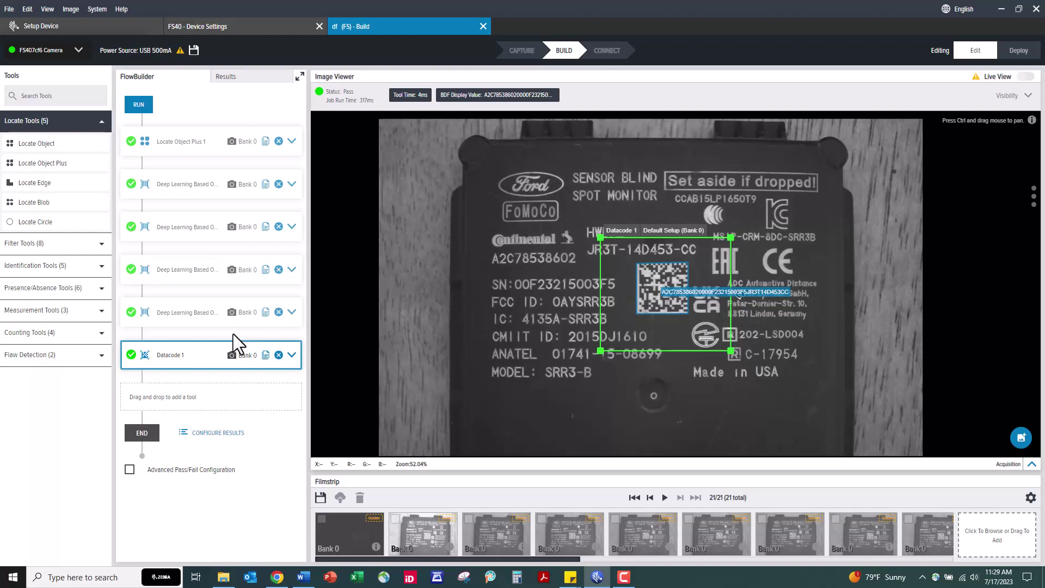
drag(69, 163, 220, 399)
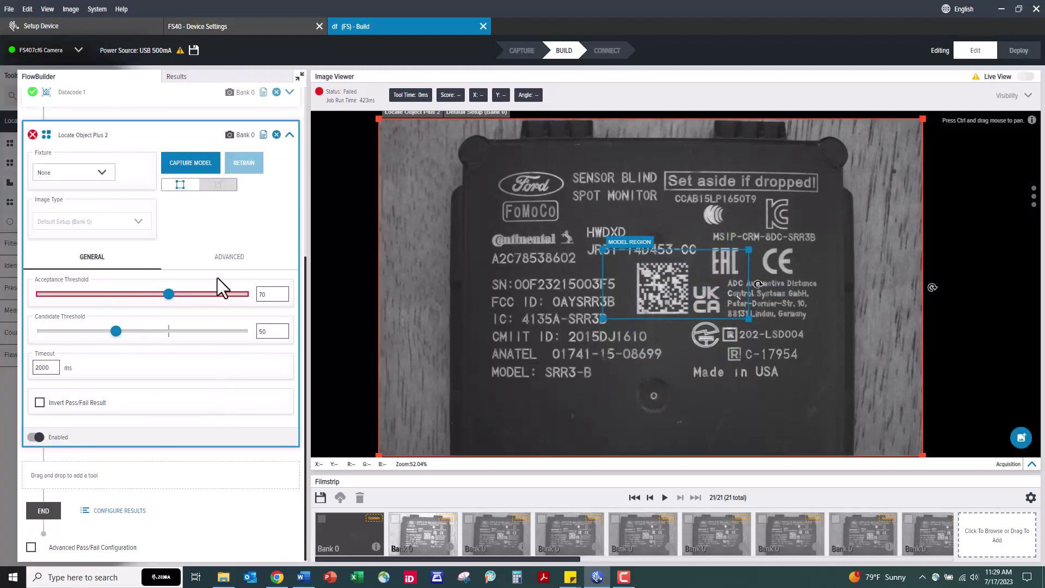
click(290, 136)
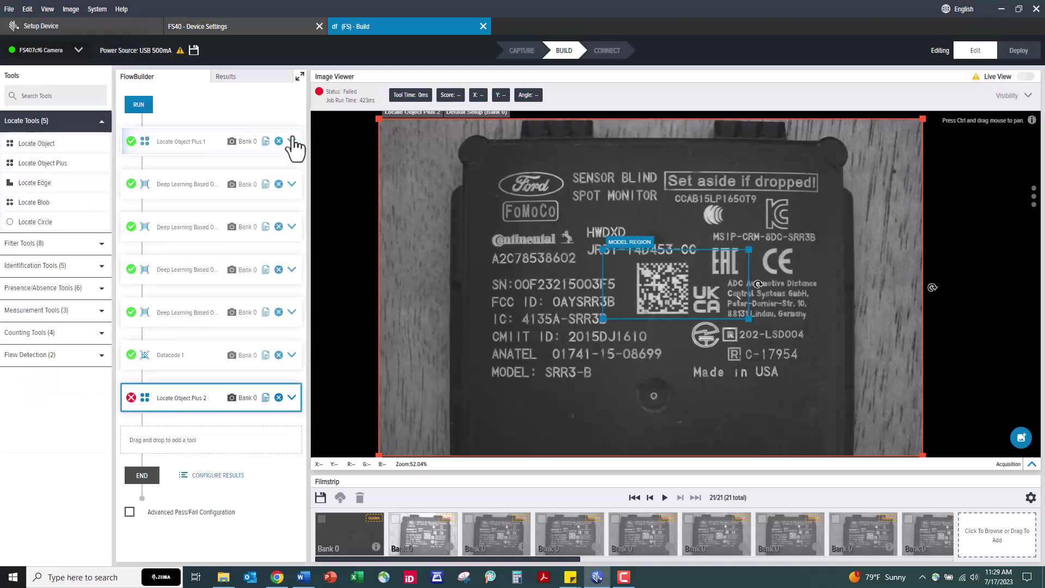
Delete the Locate Object Plus 2 step and confirm the removal warning
click(132, 398)
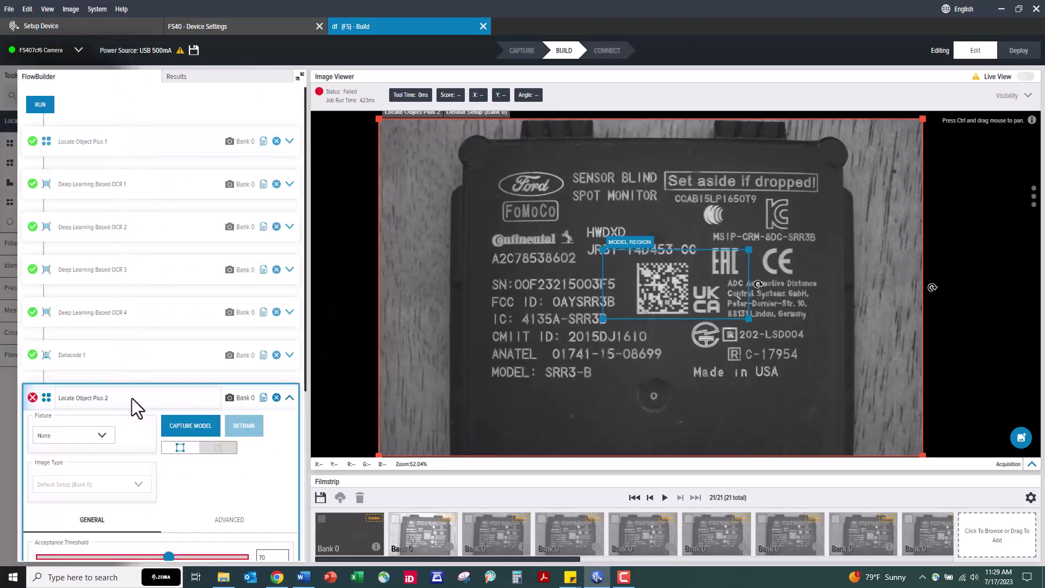
click(289, 135)
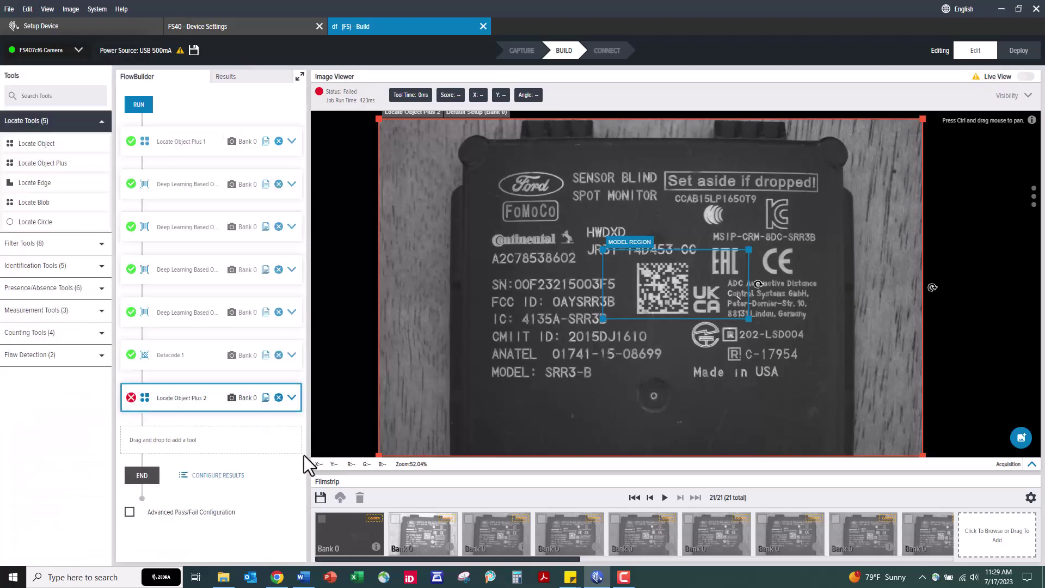
click(278, 397)
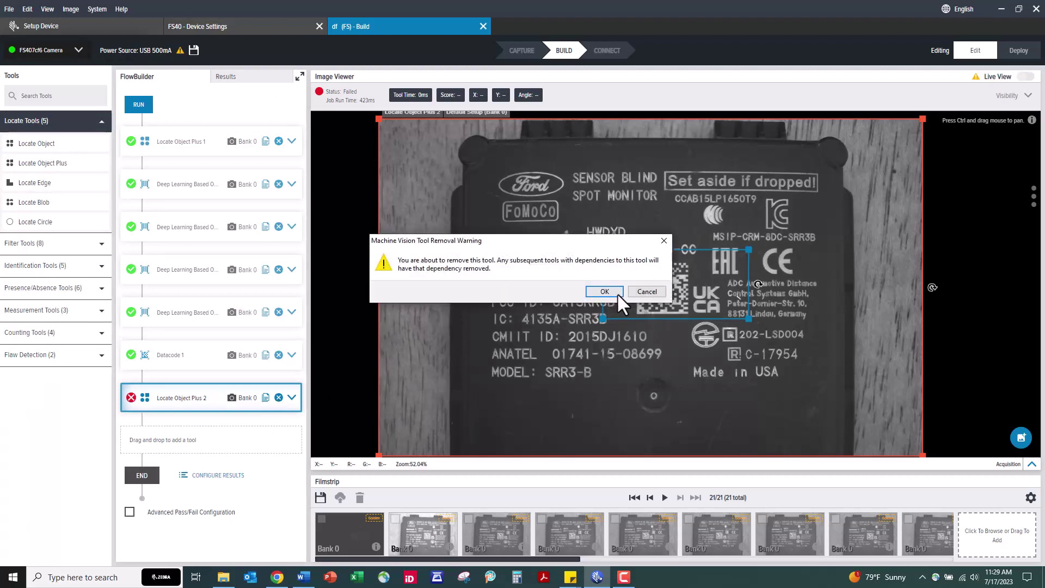
click(604, 291)
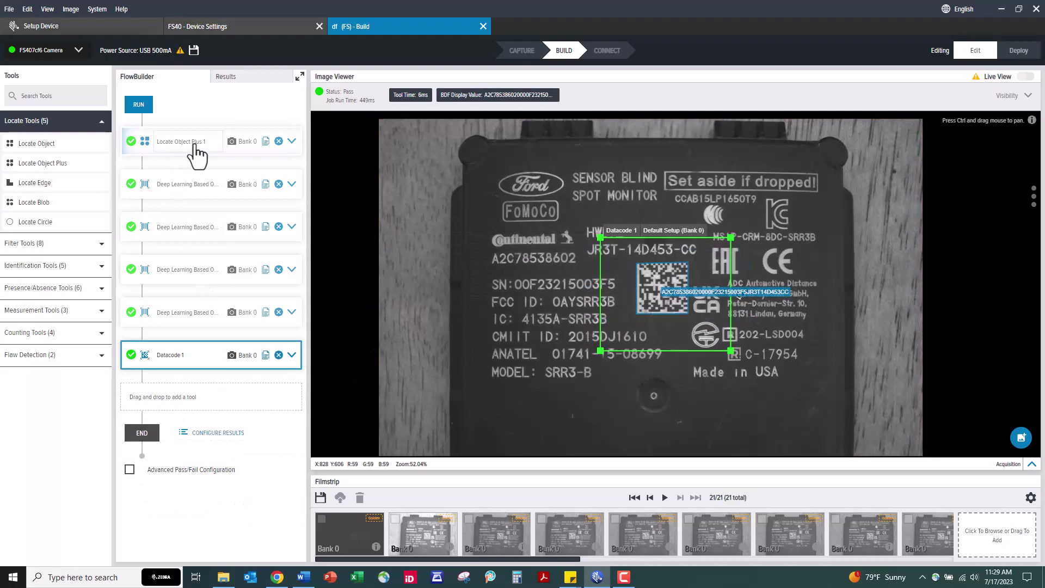
Move and enlarge Locate Object Plus 1's search region around the Ford and FoMoCo logos
click(292, 143)
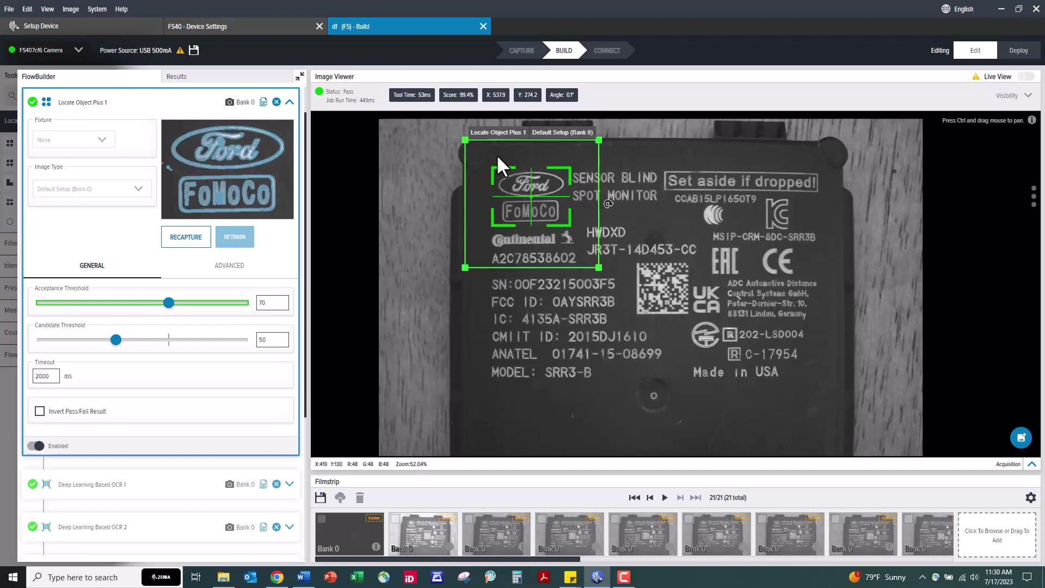
drag(491, 145, 501, 176)
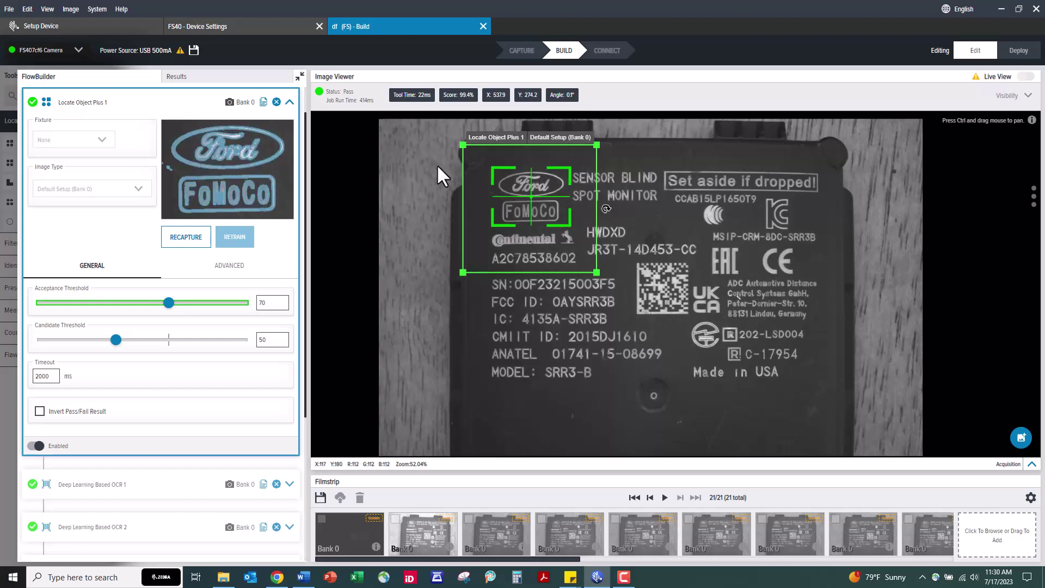
drag(464, 144, 445, 133)
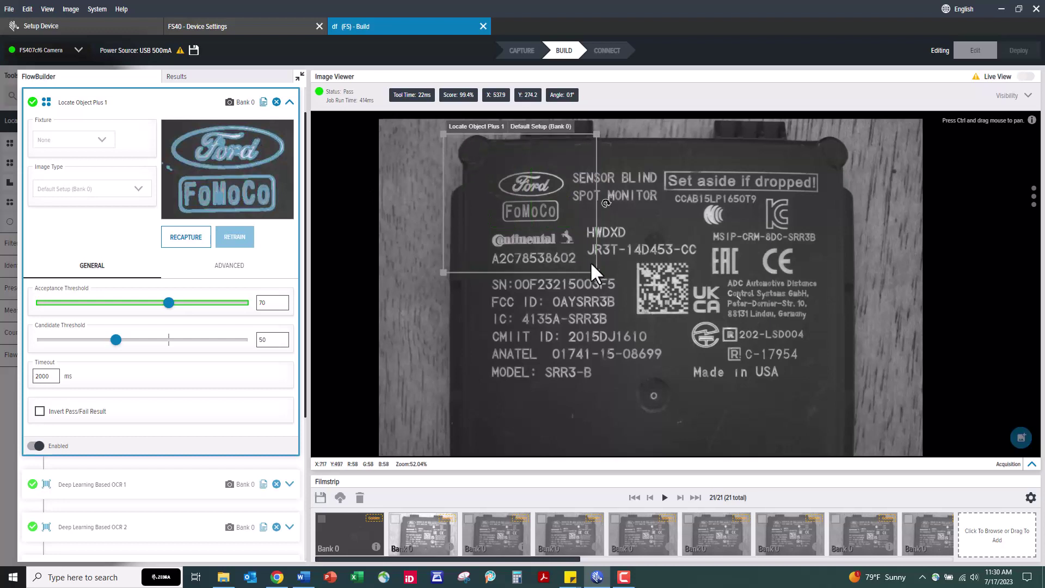
mouse_move(596, 272)
mouse_down()
mouse_move(695, 351)
mouse_move(611, 292)
mouse_move(606, 261)
mouse_up()
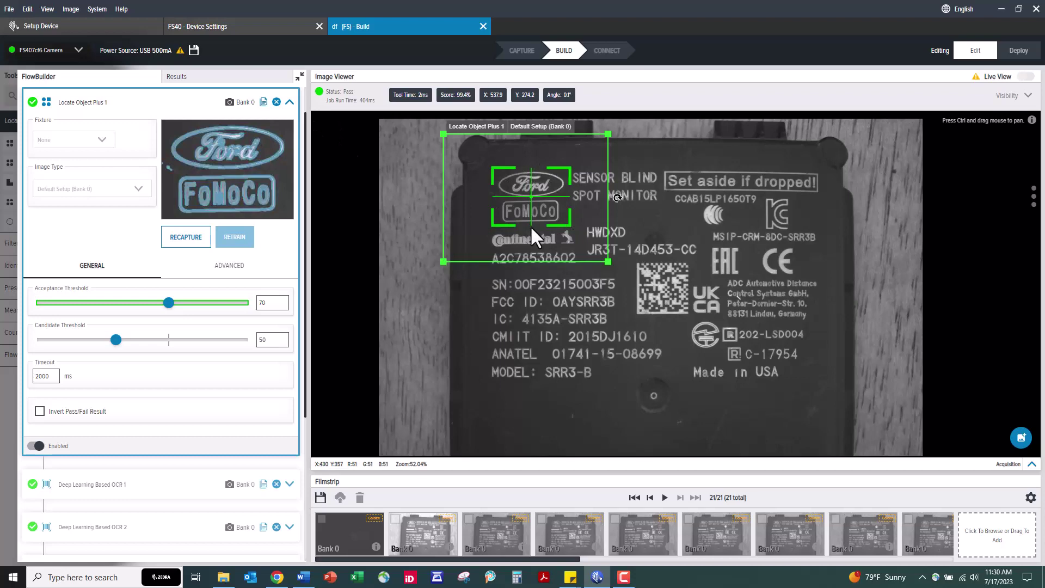
Fit the Deep Learning Based OCR 1 region tightly around the A2C78538602 text line
click(289, 102)
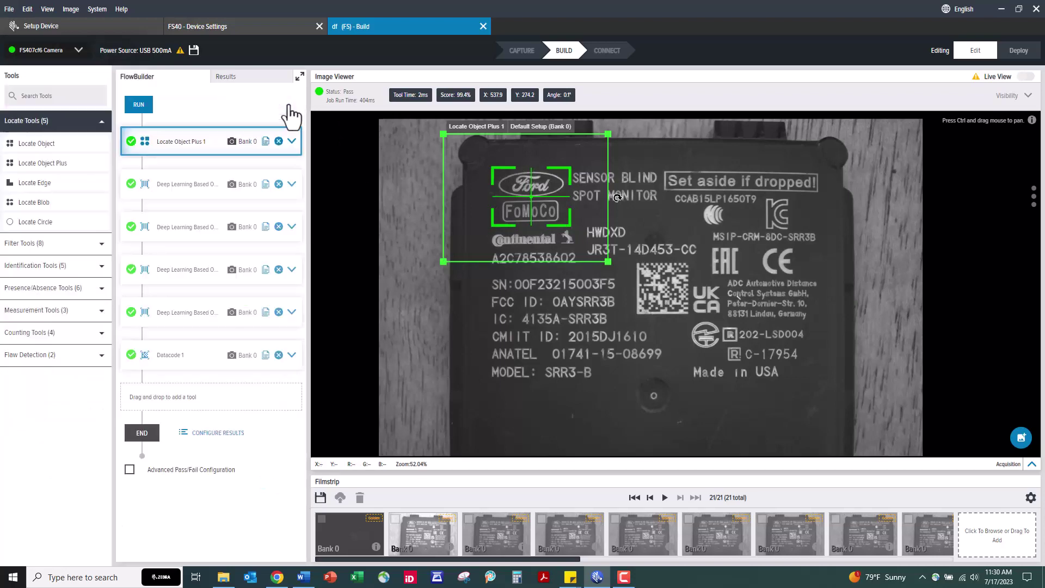
click(291, 185)
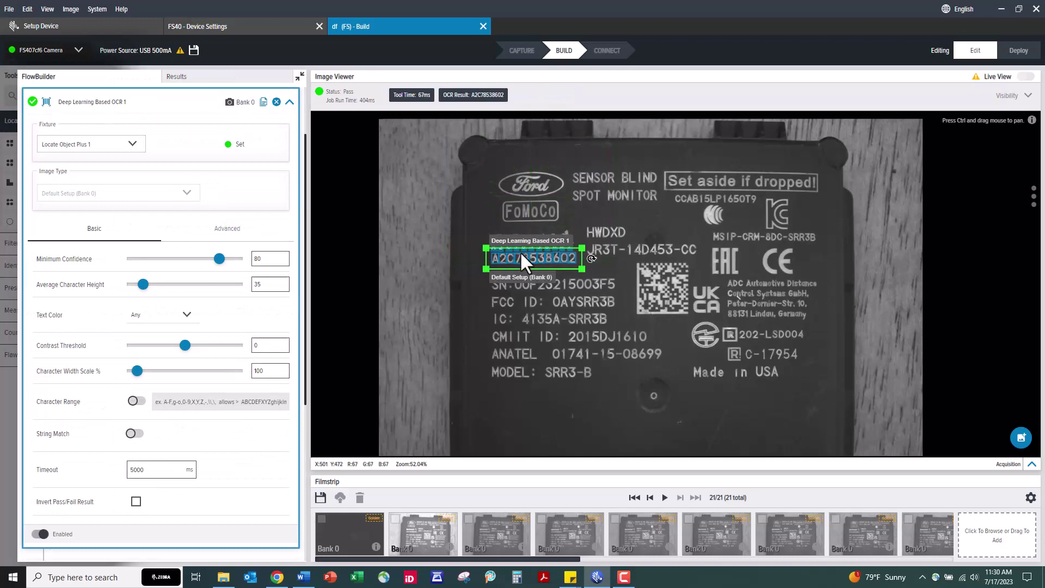
scroll(527, 253, up, 4)
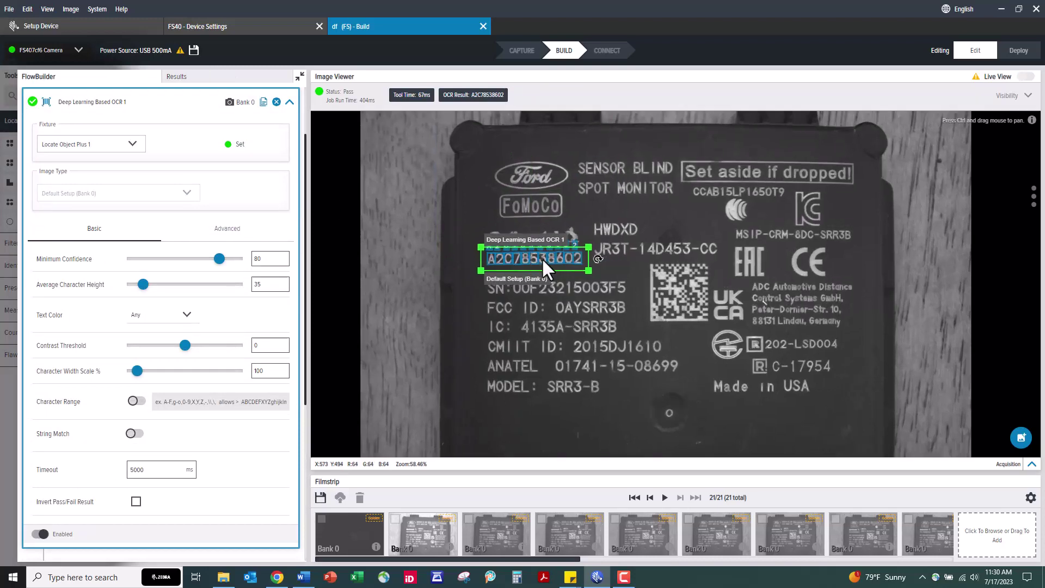
drag(573, 271, 694, 324)
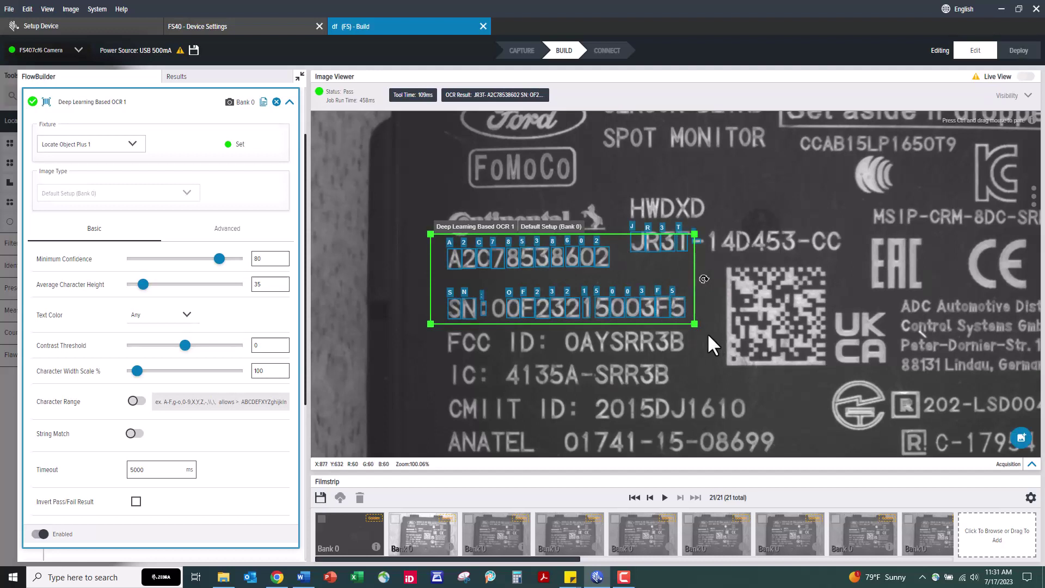
drag(695, 323, 616, 273)
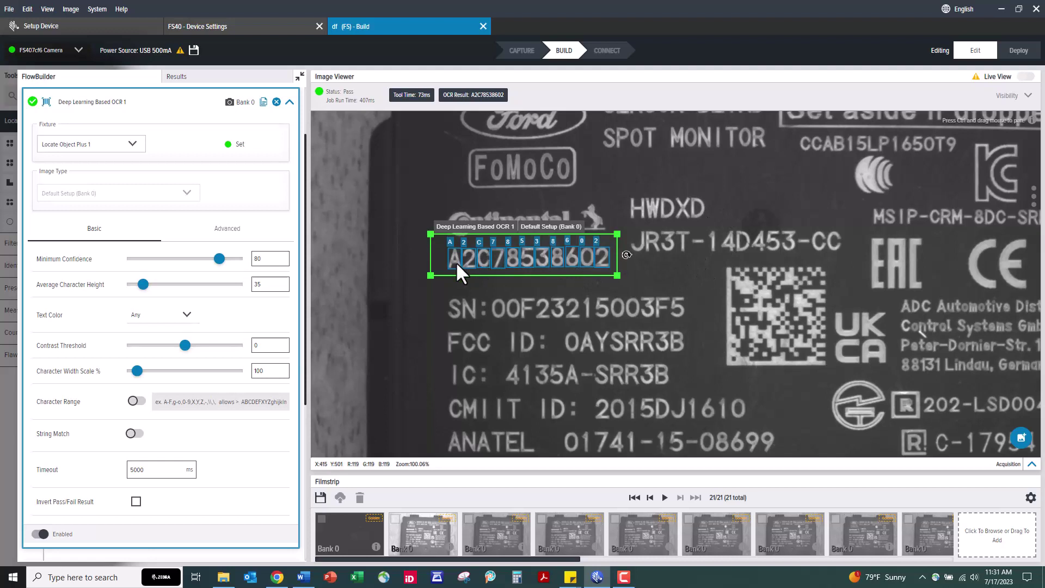
drag(438, 264, 440, 264)
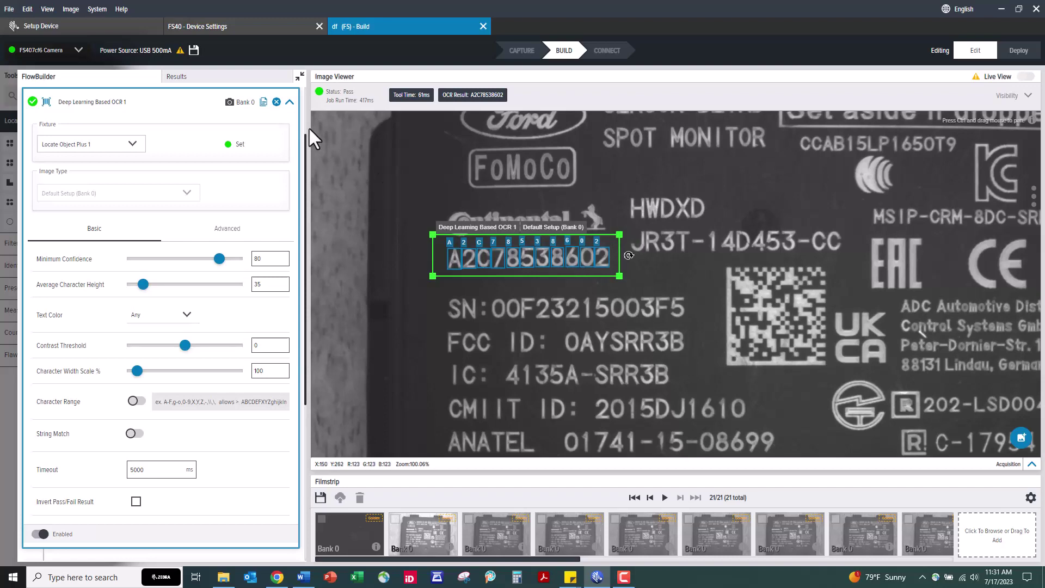
Review the Deep Learning Based OCR 2 and OCR 3 settings and results
click(290, 103)
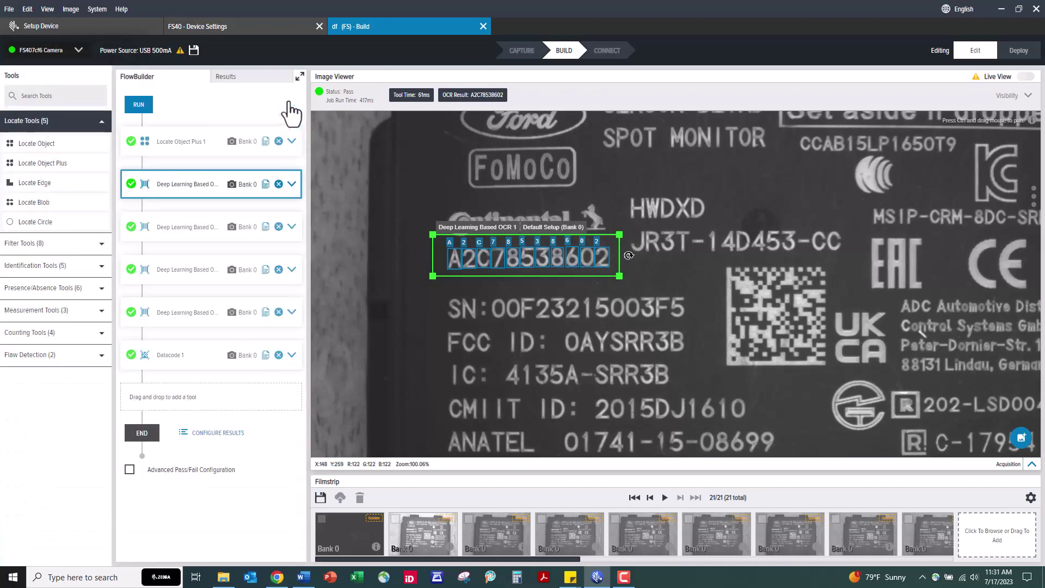
click(292, 227)
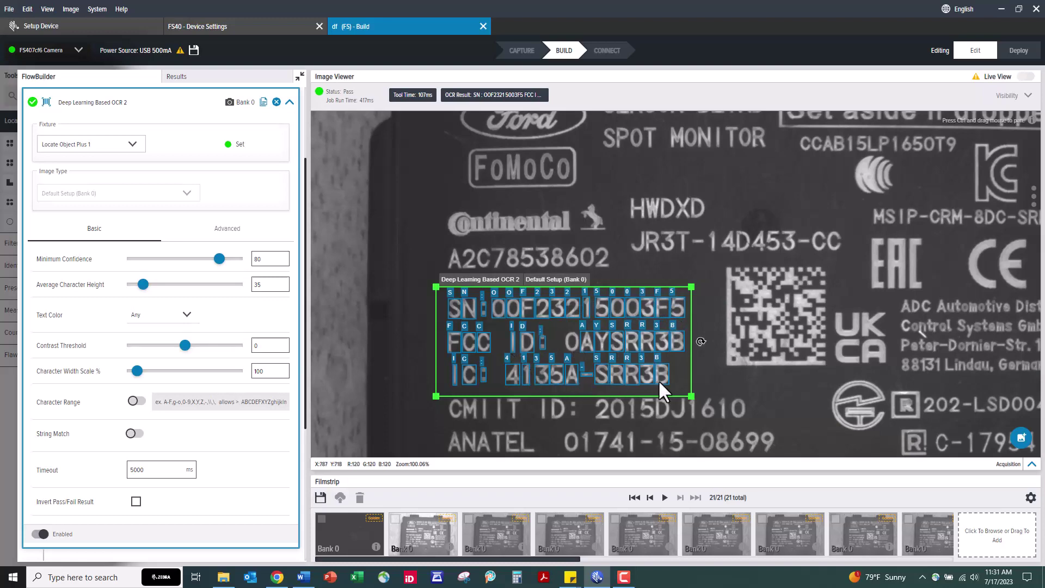
click(289, 102)
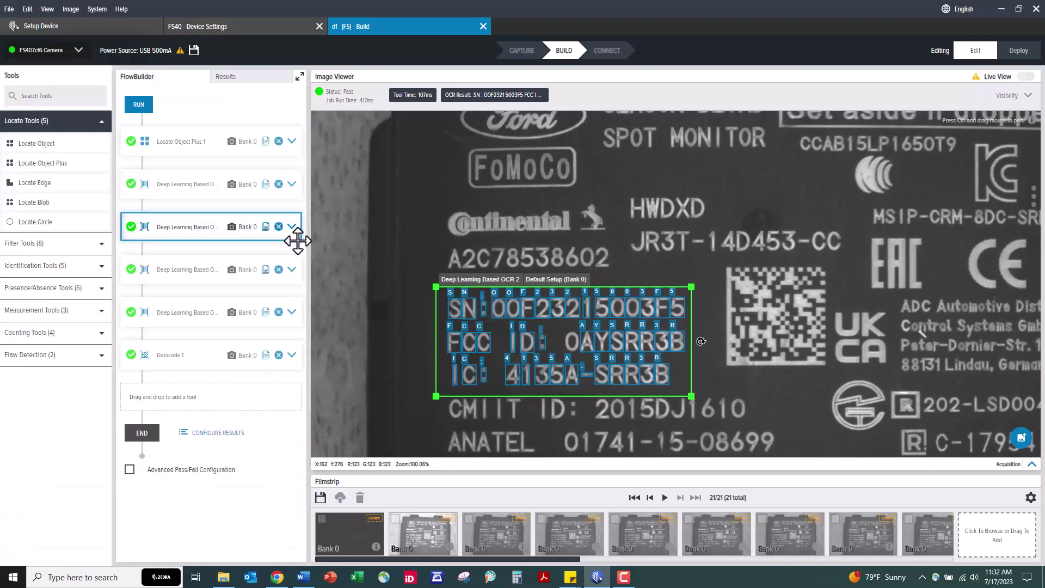
click(292, 271)
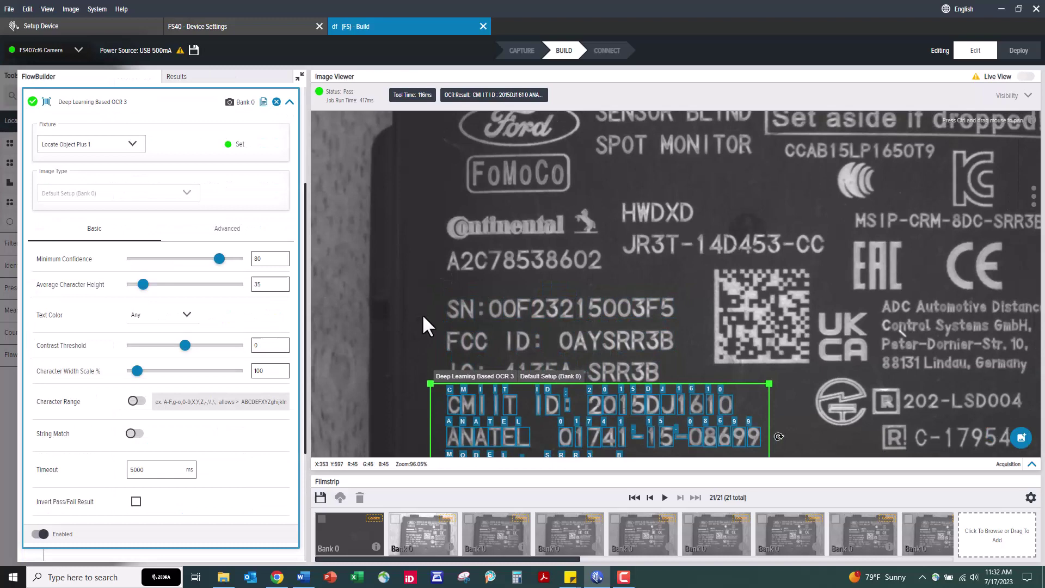
scroll(422, 312, down, 2)
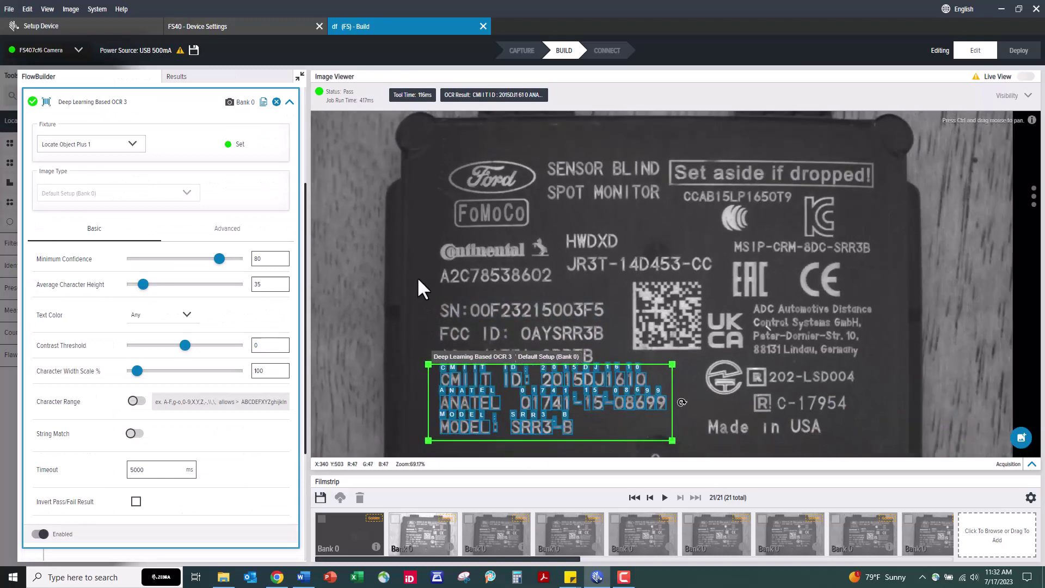
scroll(416, 277, down, 1)
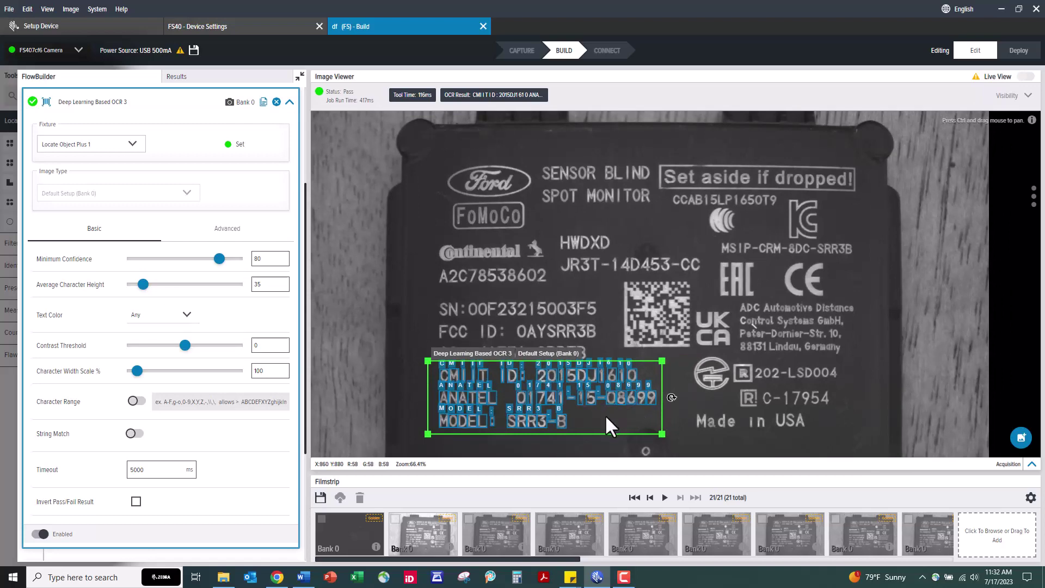
Check that OCR 4 reads HWDXD and JR3T-14D453-CC, then collapse its settings
click(290, 103)
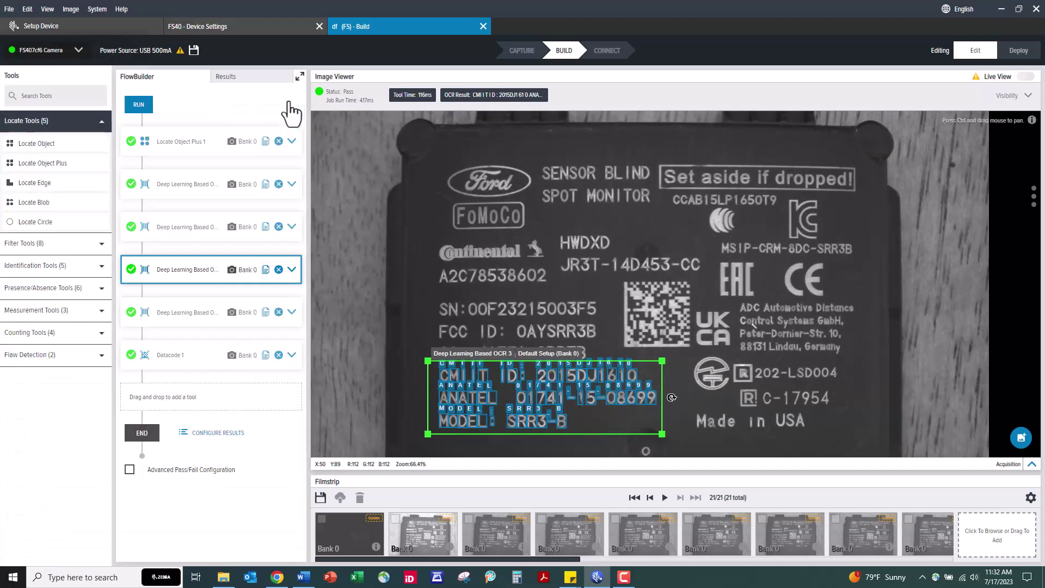
click(293, 311)
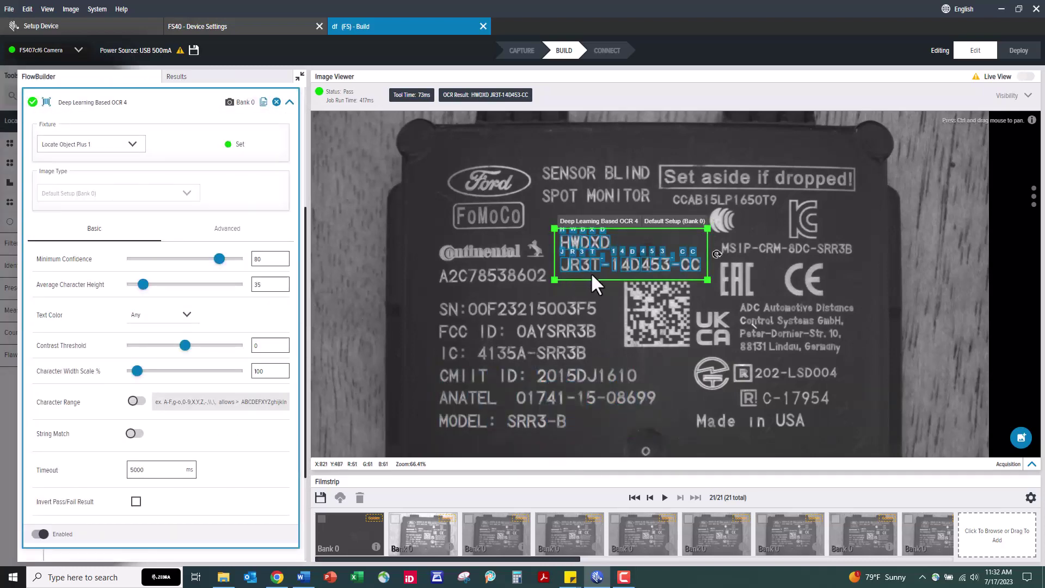
scroll(634, 244, up, 5)
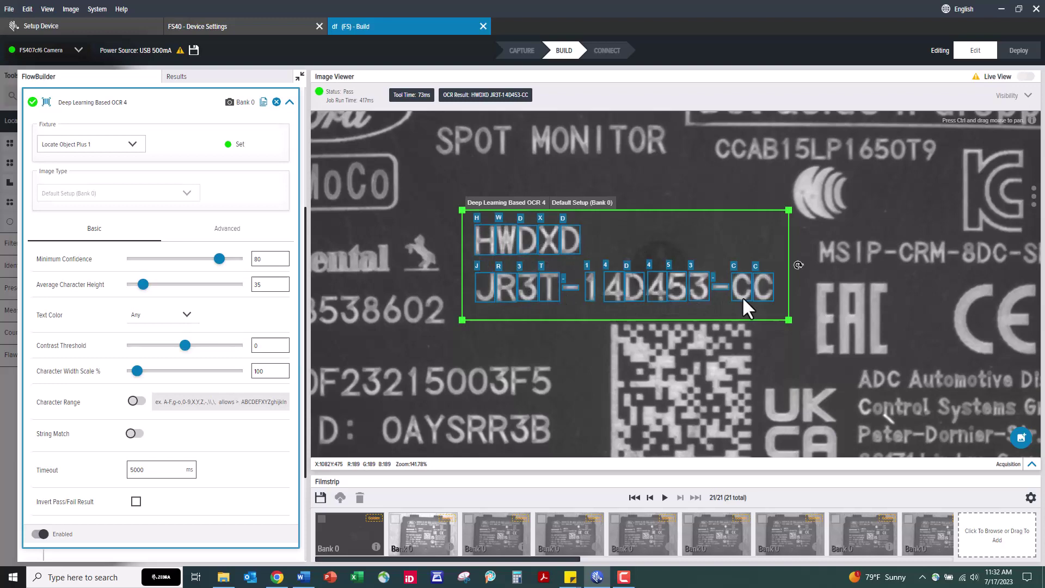
scroll(718, 288, down, 5)
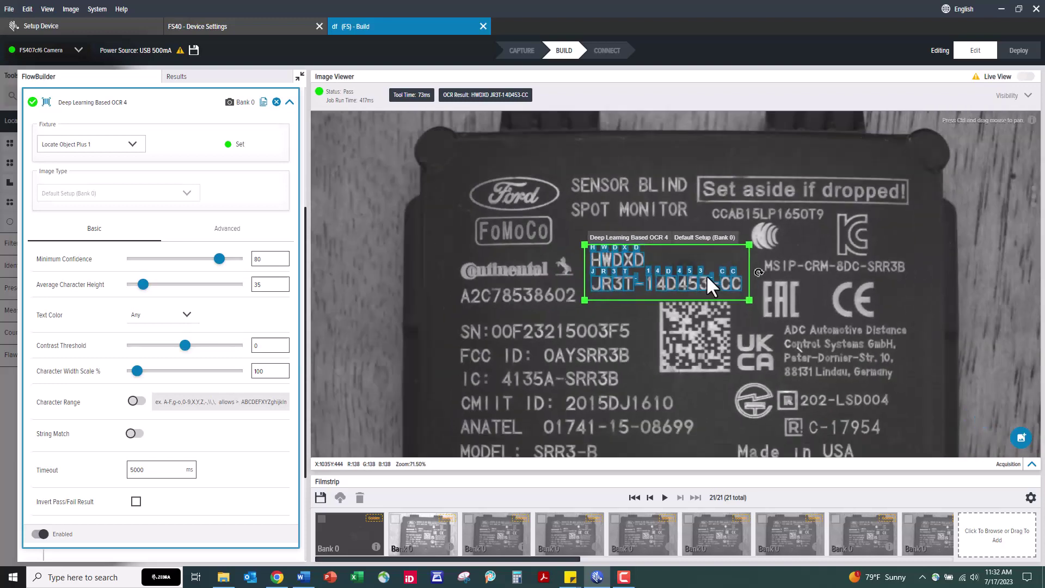
scroll(706, 275, down, 1)
click(290, 102)
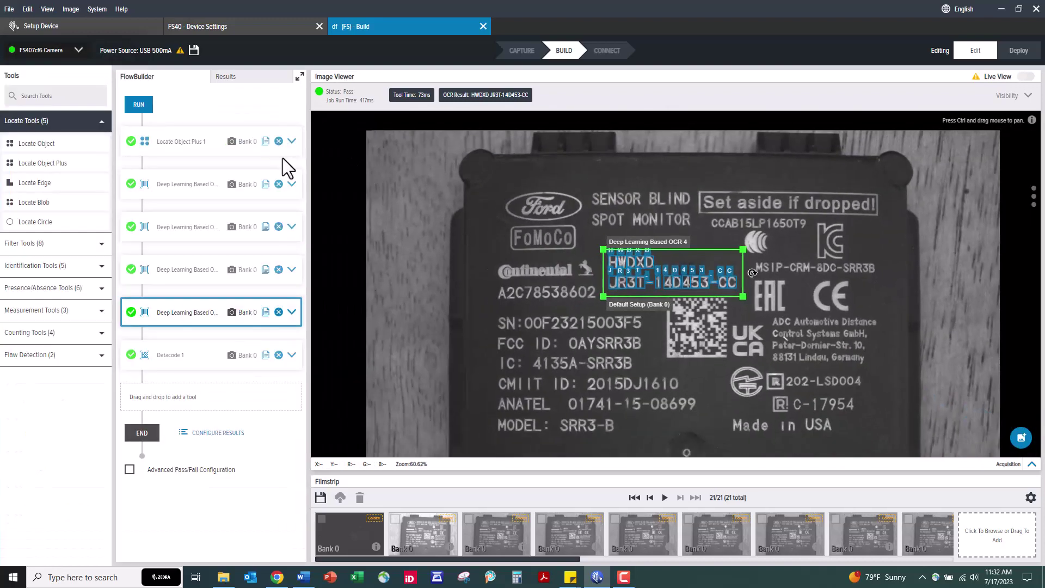
Inspect Datacode 1's Decode settings and the decoded 2D code value
click(292, 356)
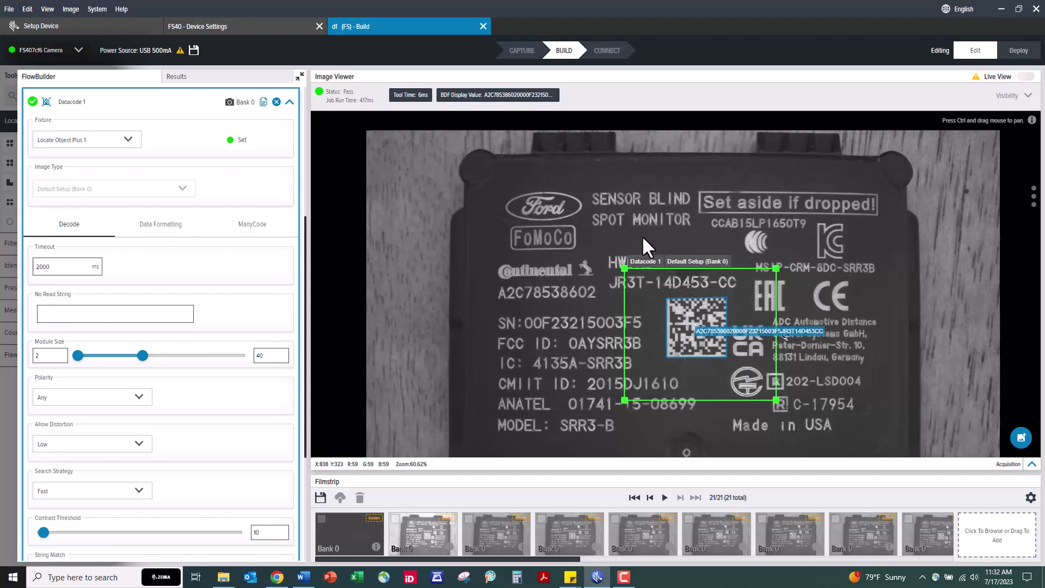
click(290, 103)
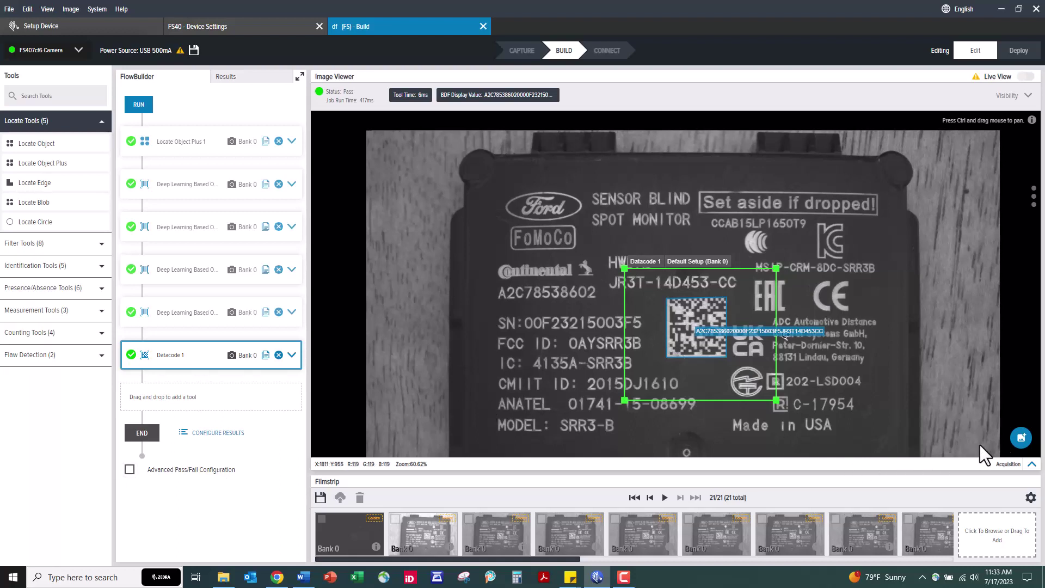
Capture a new sensor label image and inspect Locate Object Plus 1's 98.6% match
click(1020, 438)
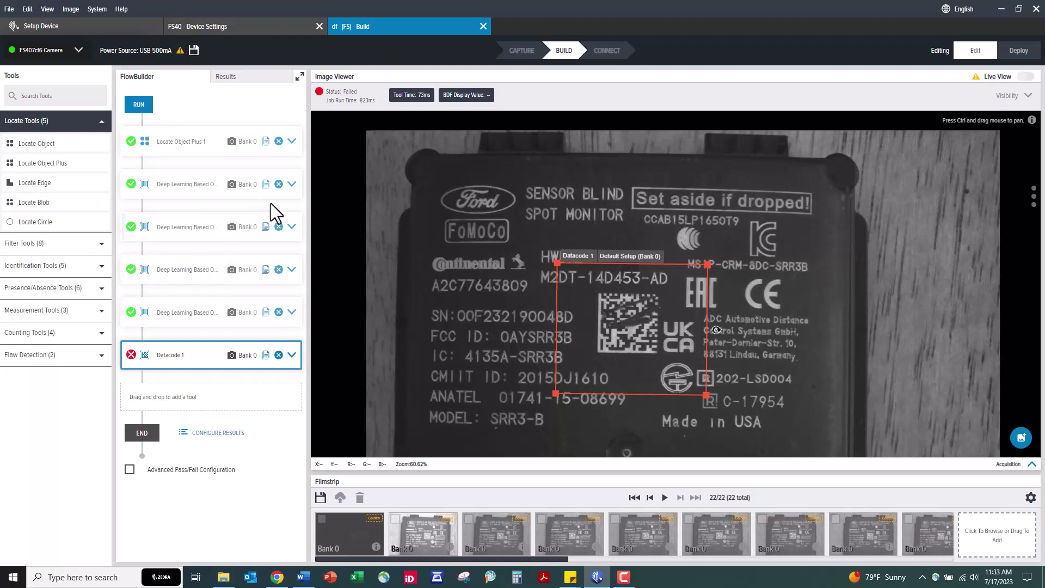
click(292, 142)
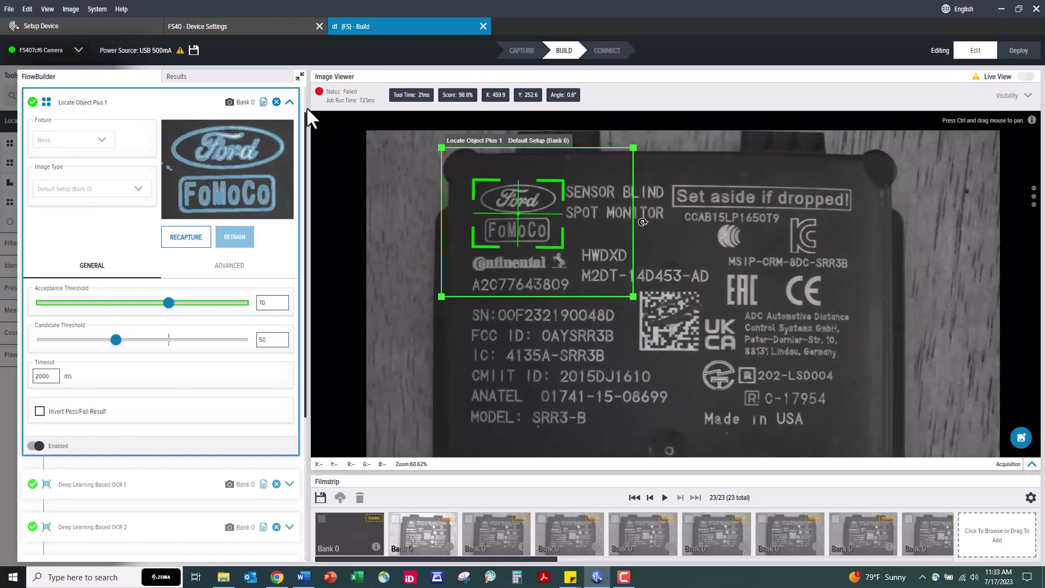
click(289, 102)
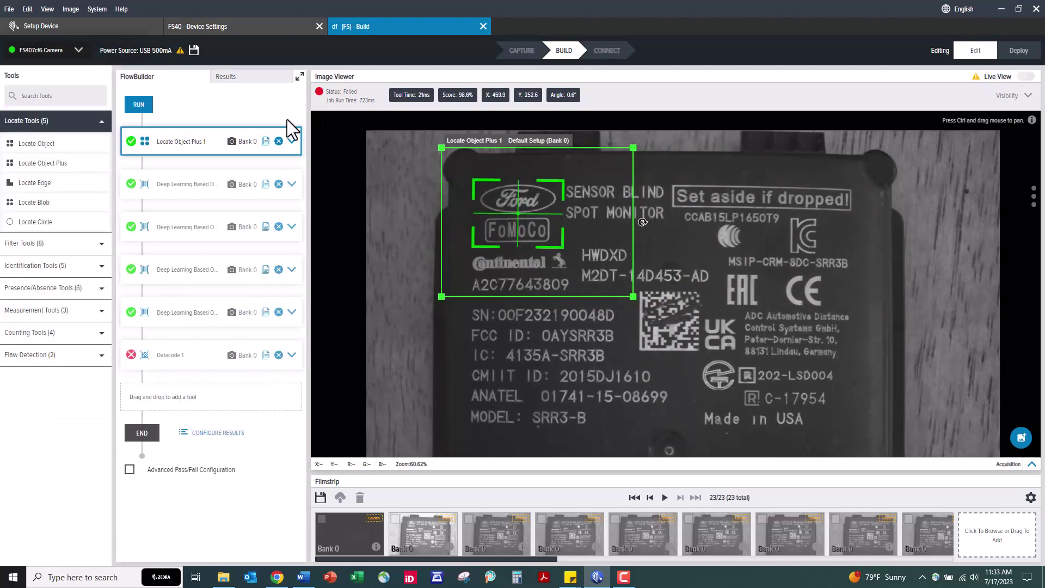
click(291, 185)
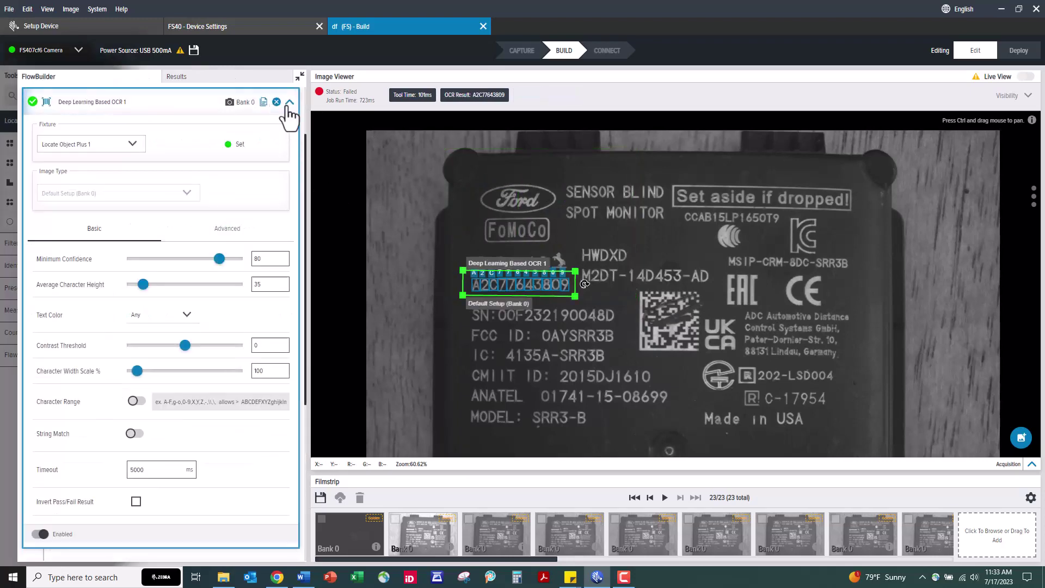
click(290, 102)
click(292, 227)
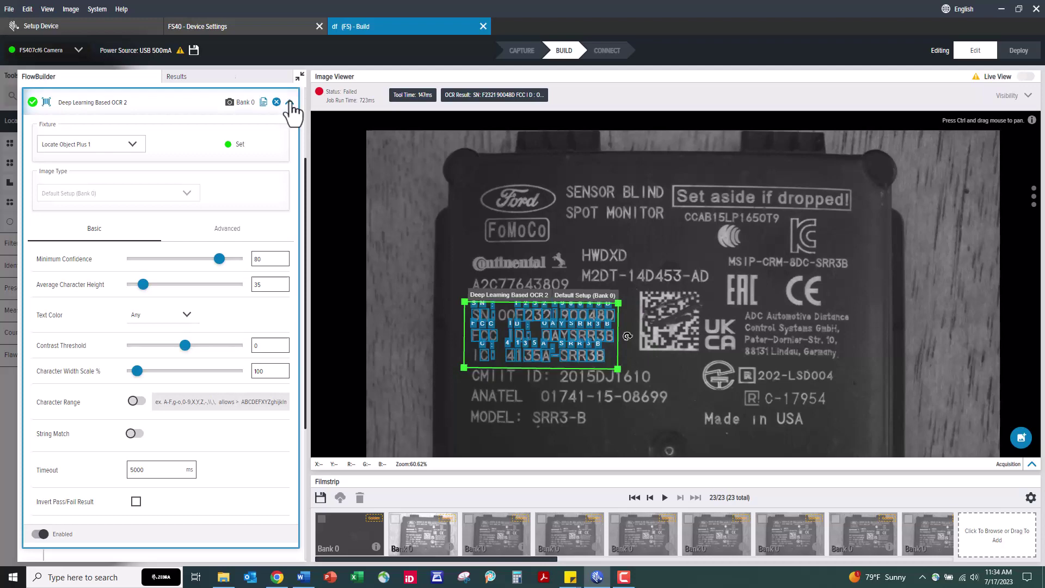
click(291, 101)
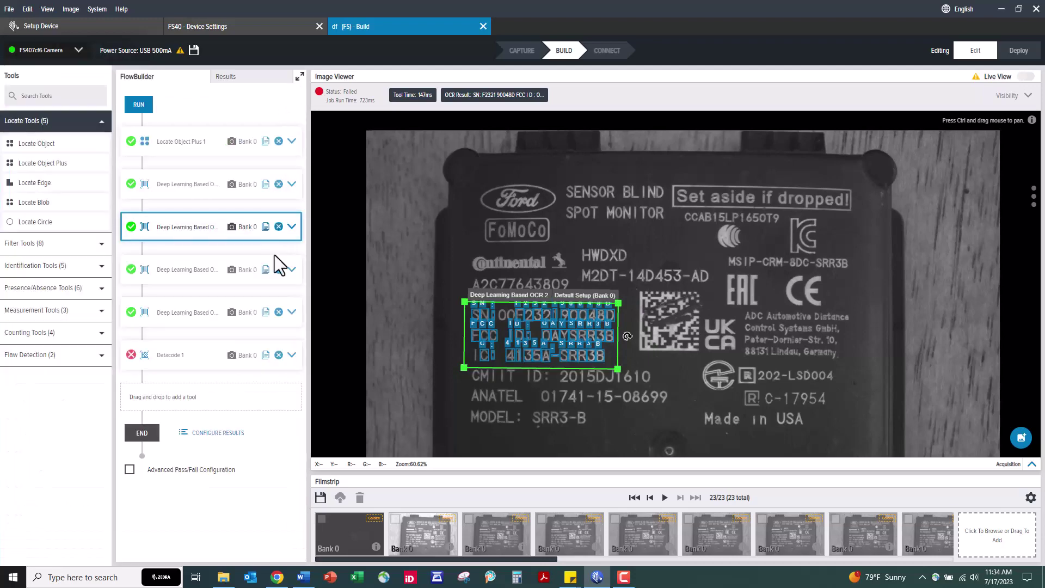
click(292, 357)
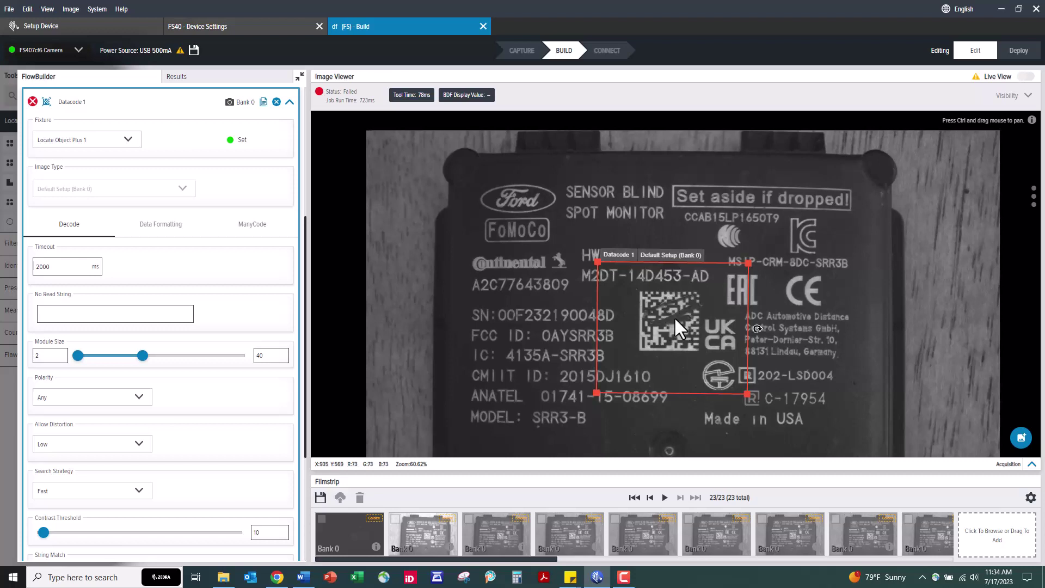
click(289, 102)
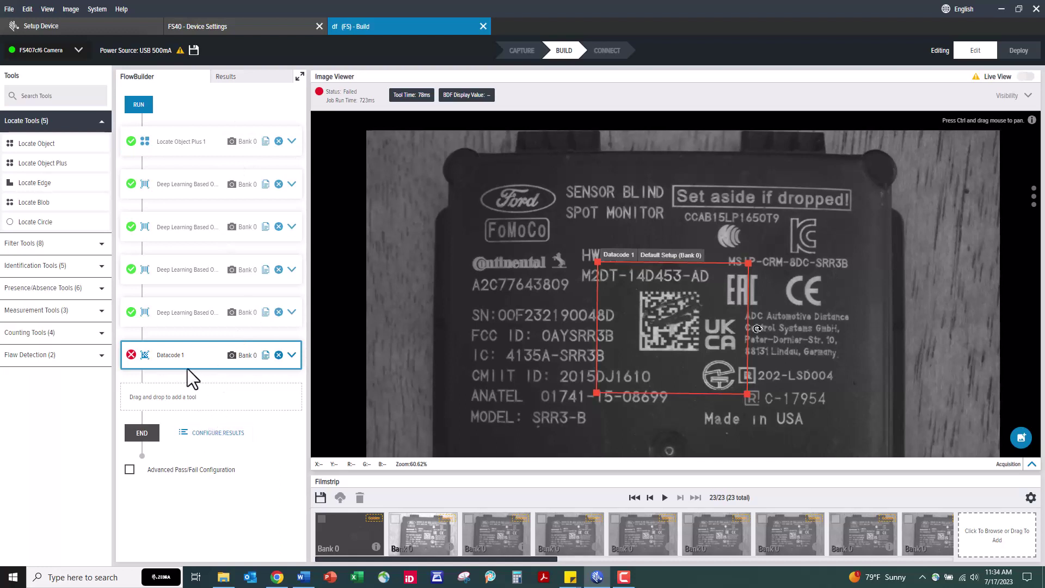
Enable custom output formatting on the Connect step's Output Formatting page
click(608, 50)
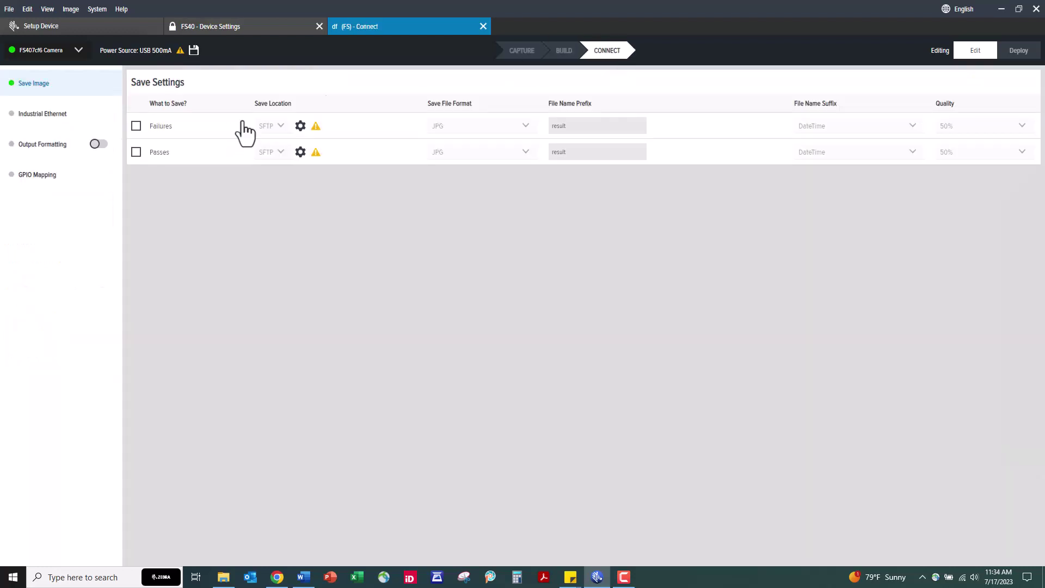
click(25, 145)
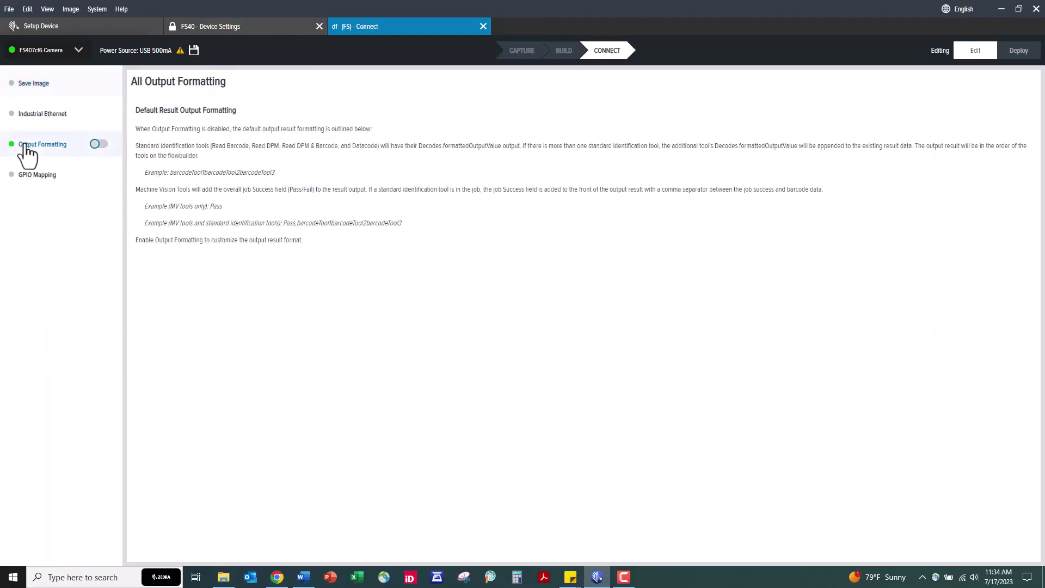
click(98, 144)
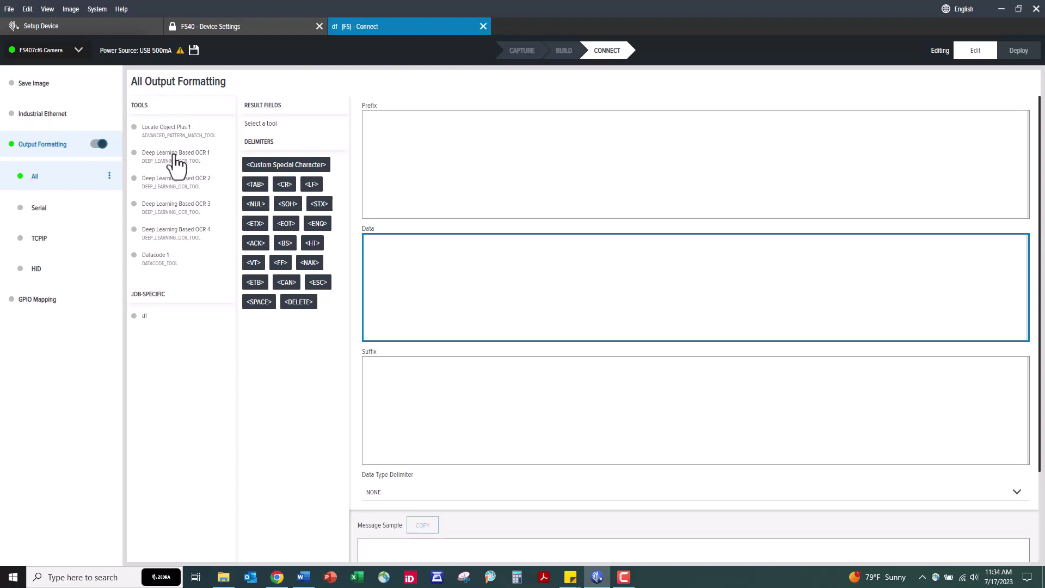
Add Locate Object Plus 1's <success> followed by <TAB> to the output Data
click(168, 136)
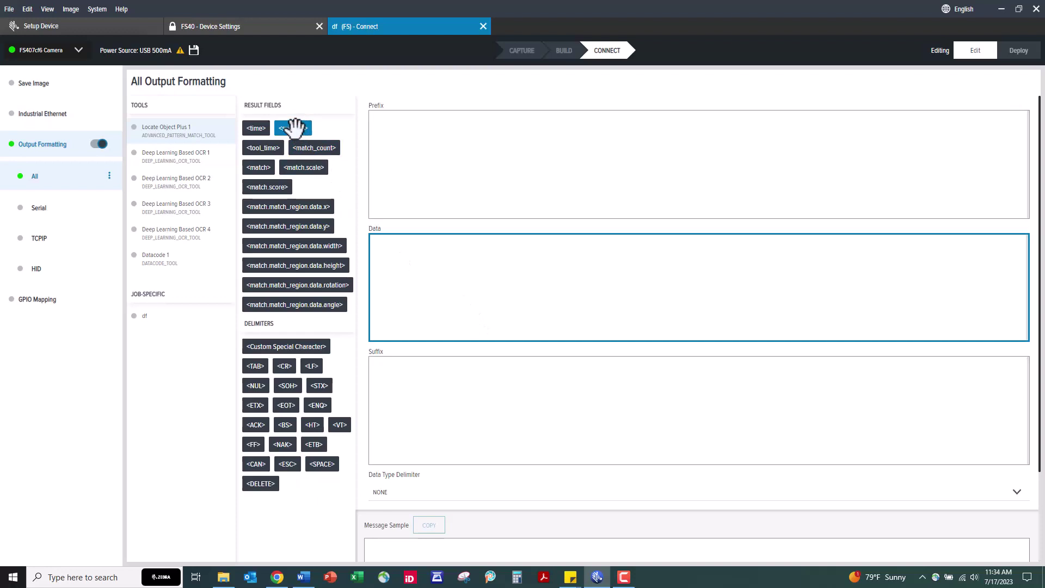
drag(292, 128, 414, 273)
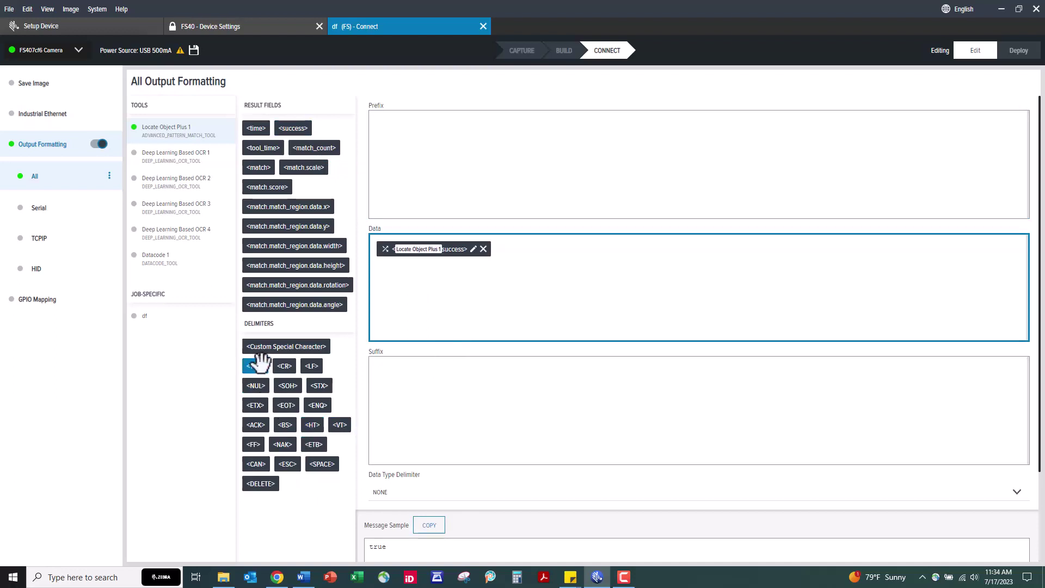
drag(256, 365, 549, 257)
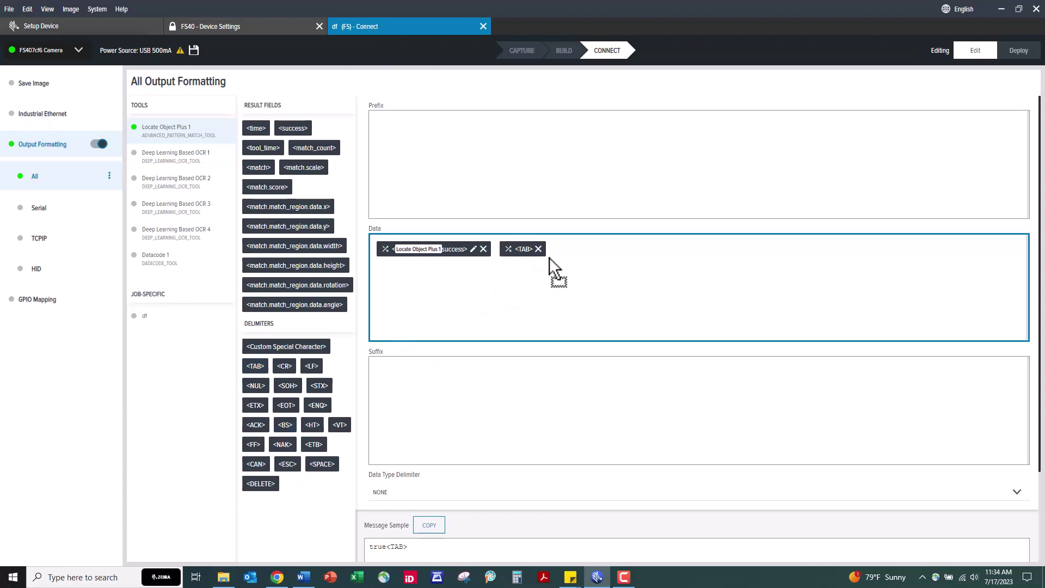
Append Deep Learning Based OCR 1's <ocr_result> and a <TAB> to the Data field
click(173, 160)
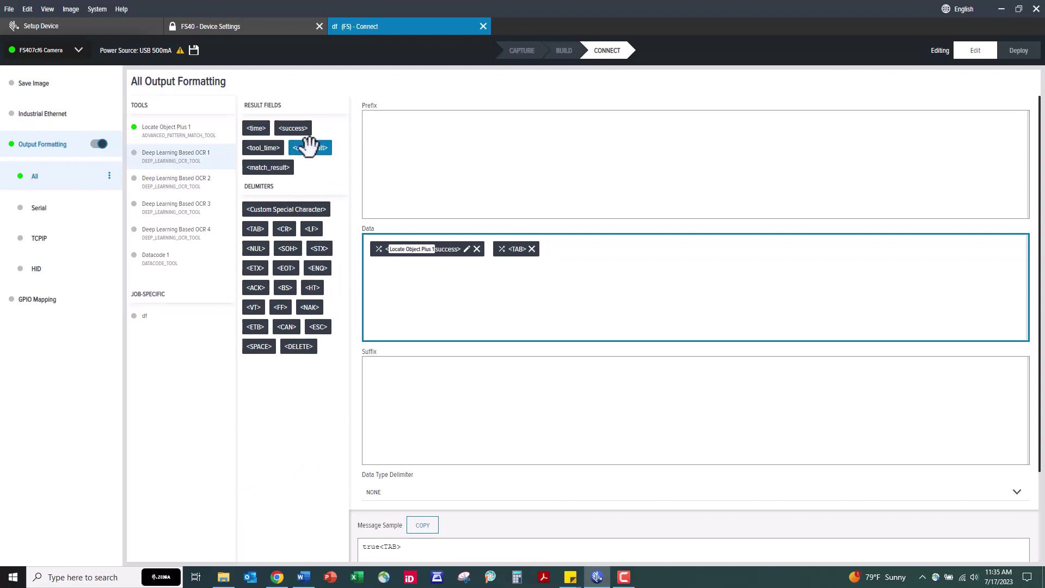
drag(308, 145, 582, 249)
drag(261, 229, 728, 253)
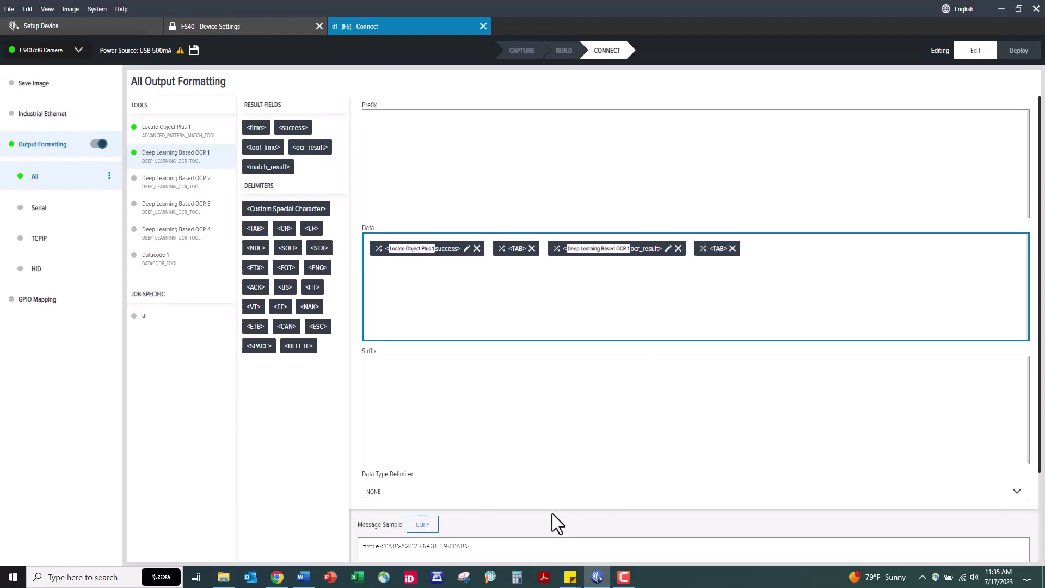
scroll(551, 513, down, 2)
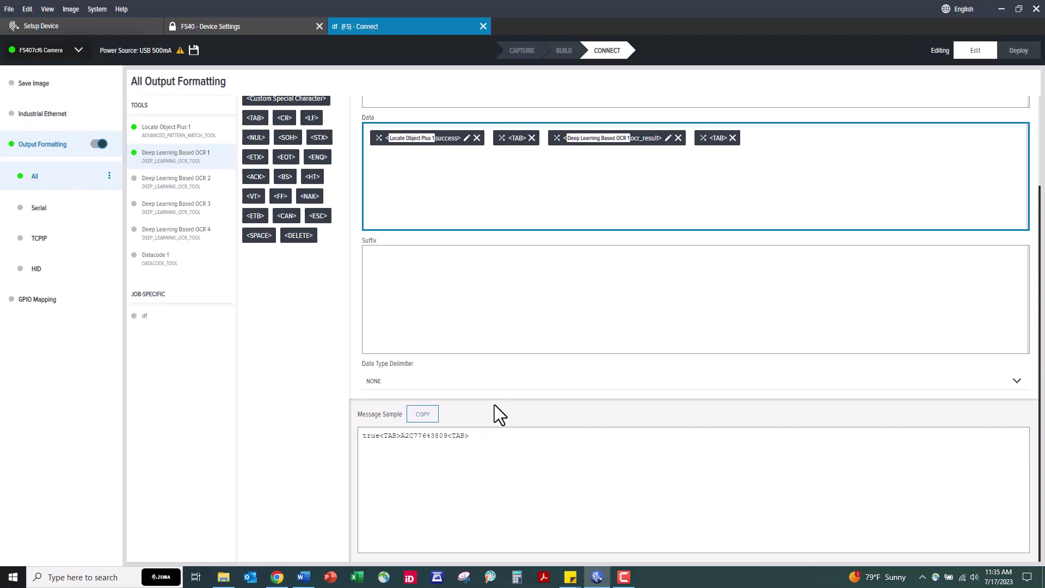
scroll(496, 397, up, 2)
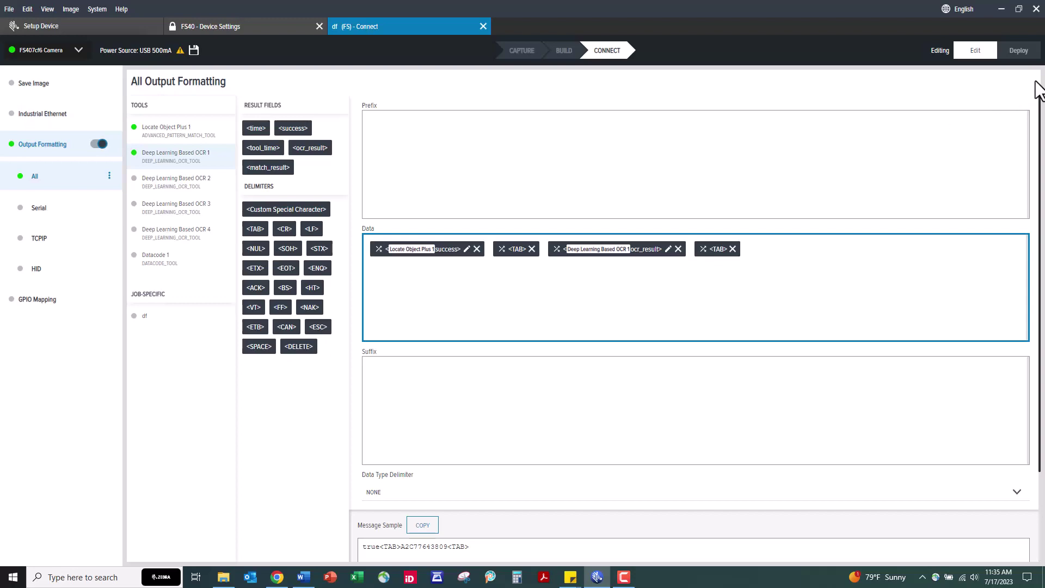
Deploy the job into run mode
click(1018, 51)
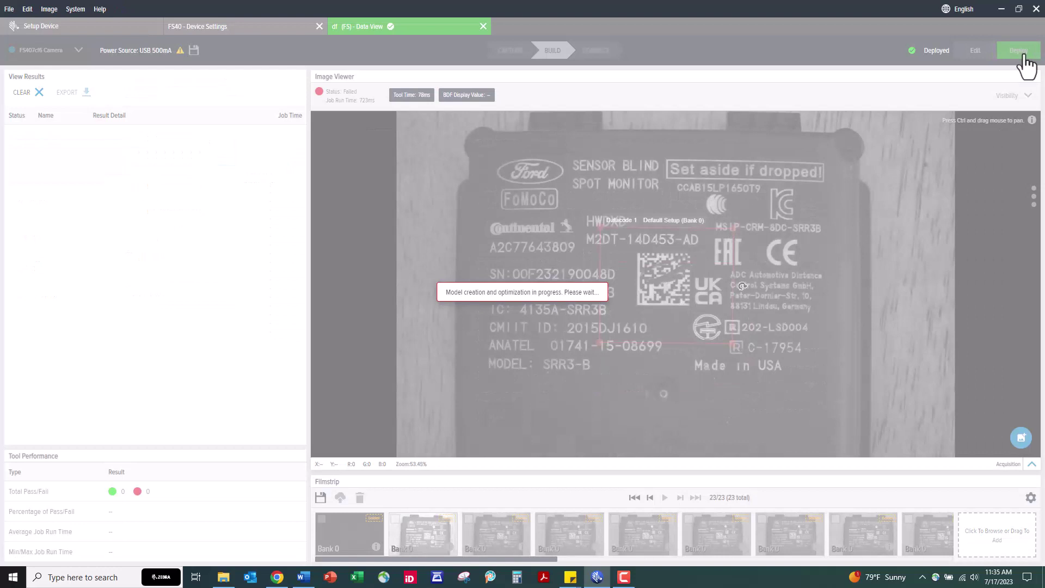